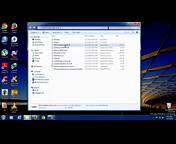
Open the Pokémon Y game file's context menu to launch it in the 3DS emulator.
right_click(62, 44)
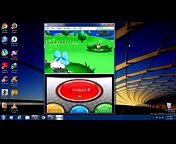
Choose Fight and attack the wild Pokémon with a move.
key(a)
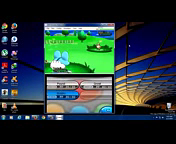
key(a)
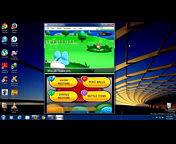
Throw a Poké Ball from the bag and dismiss the 'Gotcha!' message.
click(98, 80)
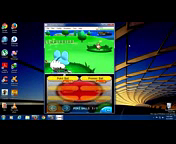
click(82, 92)
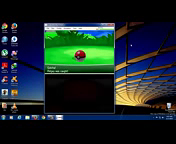
key(x)
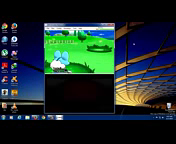